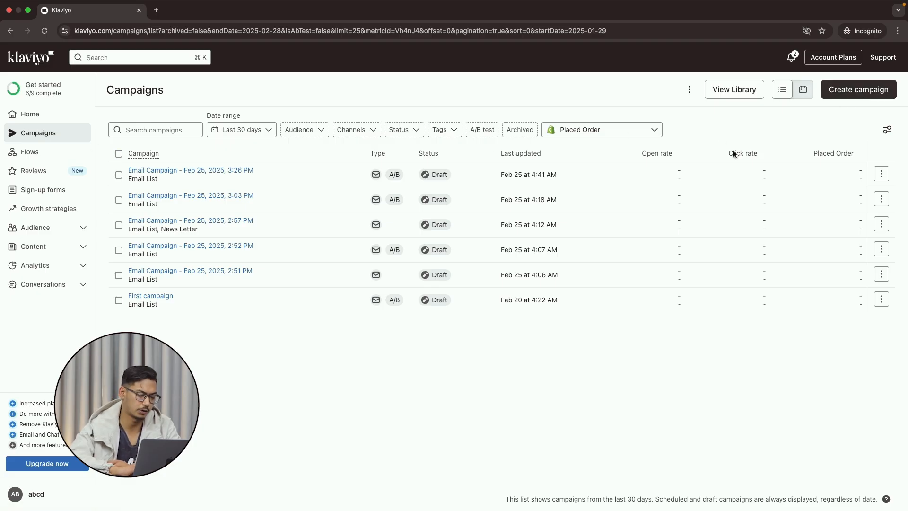
Step: Open the 2:57 PM draft email campaign, remove the News Letter list from its recipients and continue to the message stage
mouse_move(222, 229)
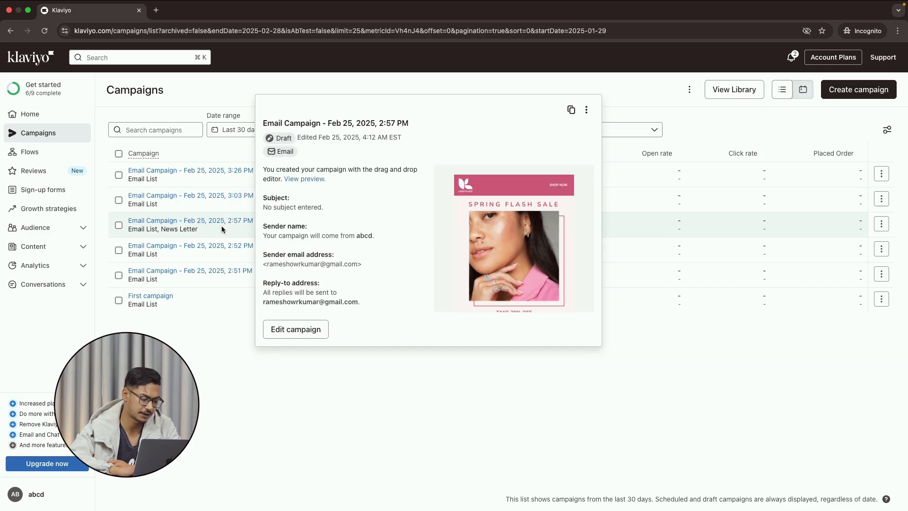
left_click(219, 226)
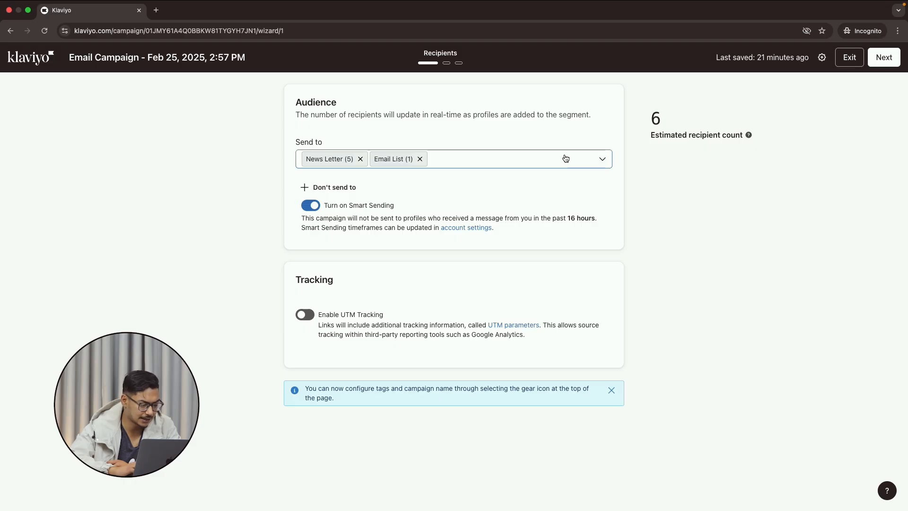
left_click(597, 159)
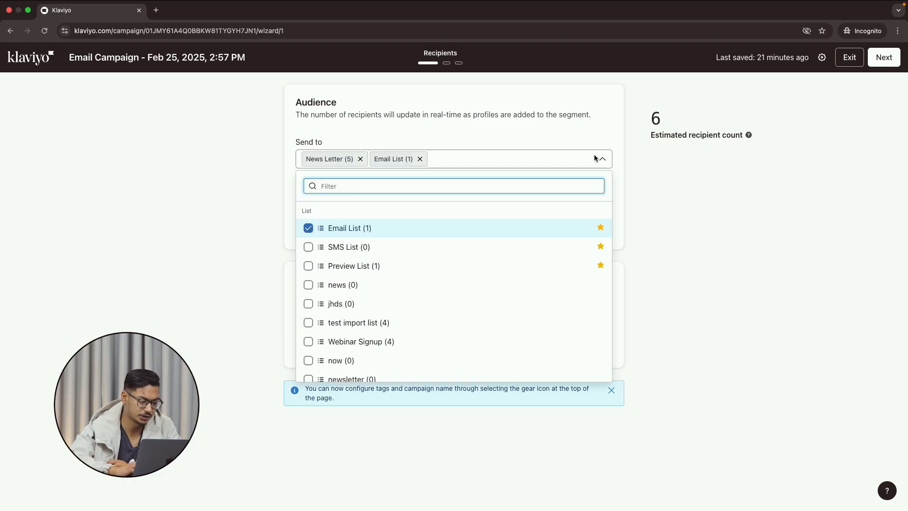
left_click(594, 158)
left_click(361, 159)
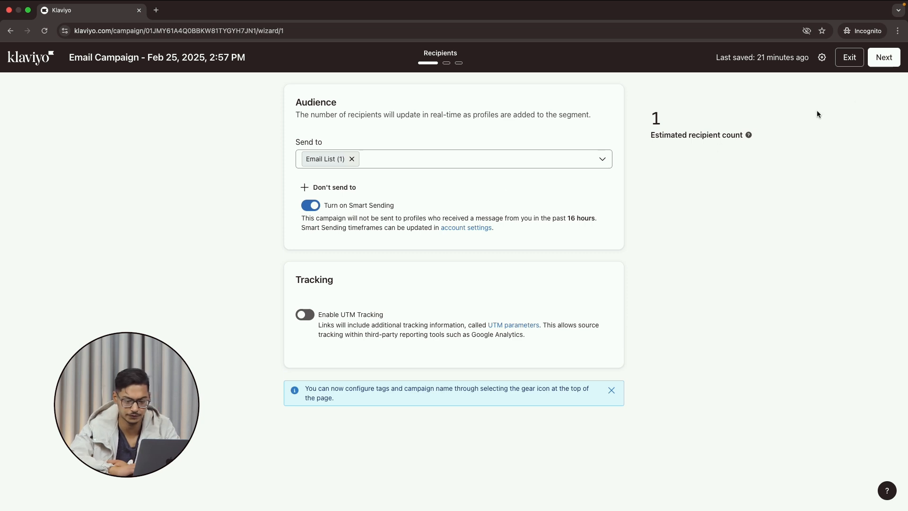
left_click(884, 59)
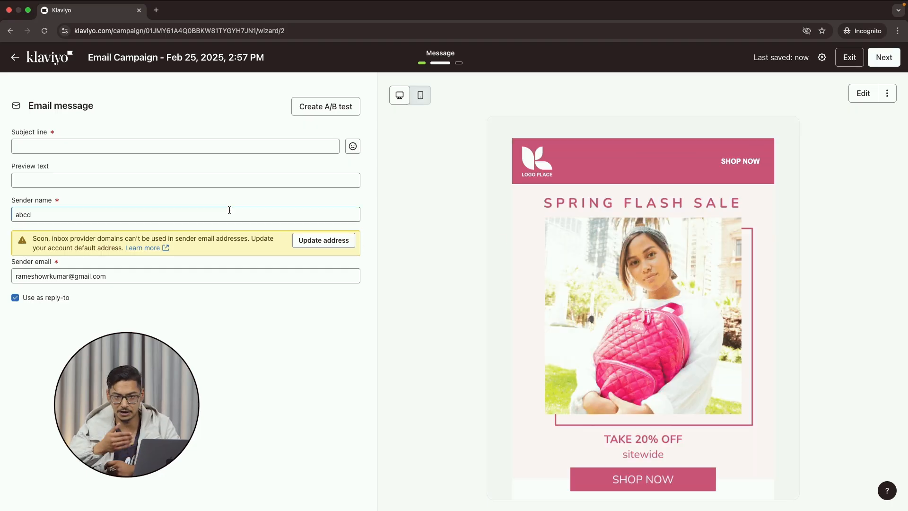
Step: Set the email's subject line to "20% OFF" and its preview text to "Grab it before its gone."
left_click(191, 150)
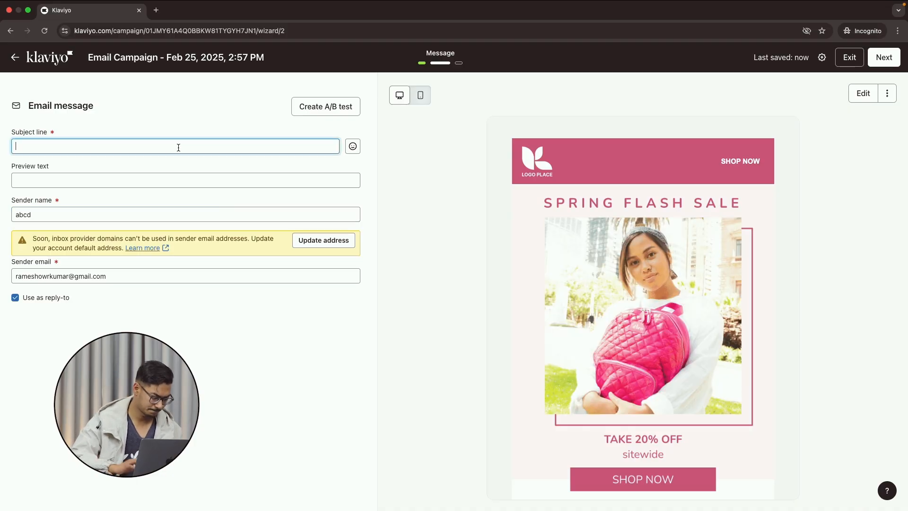
type("20% OFF")
left_click(185, 180)
type("Grab it before its gone.")
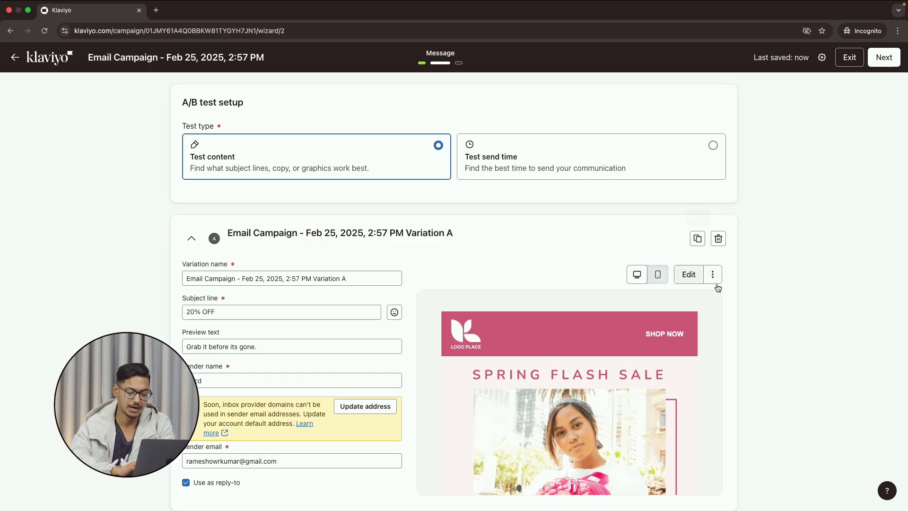
Step: Set the A/B content test size to 75% of recipients
scroll(766, 294, "down", 1)
scroll(765, 290, "down", 7)
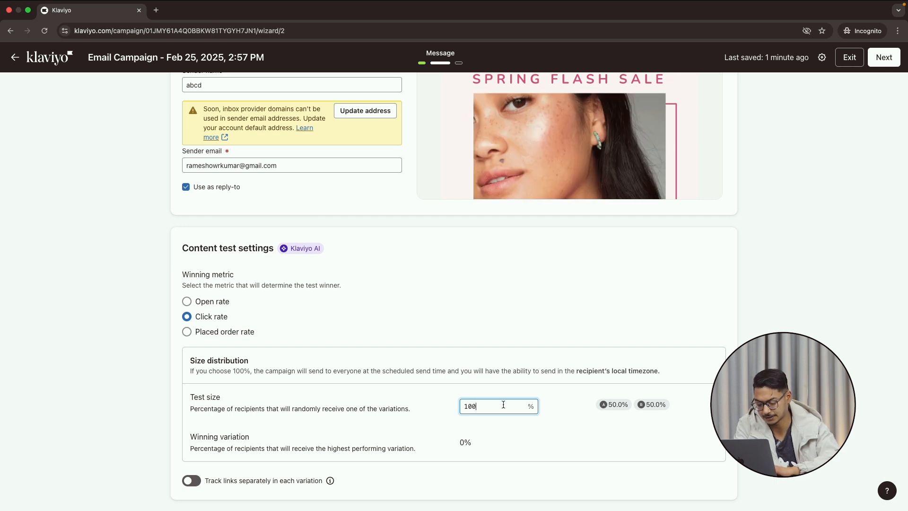
key("BackSpace")
key("BackSpace")
key("BackSpace")
type("5")
key("BackSpace")
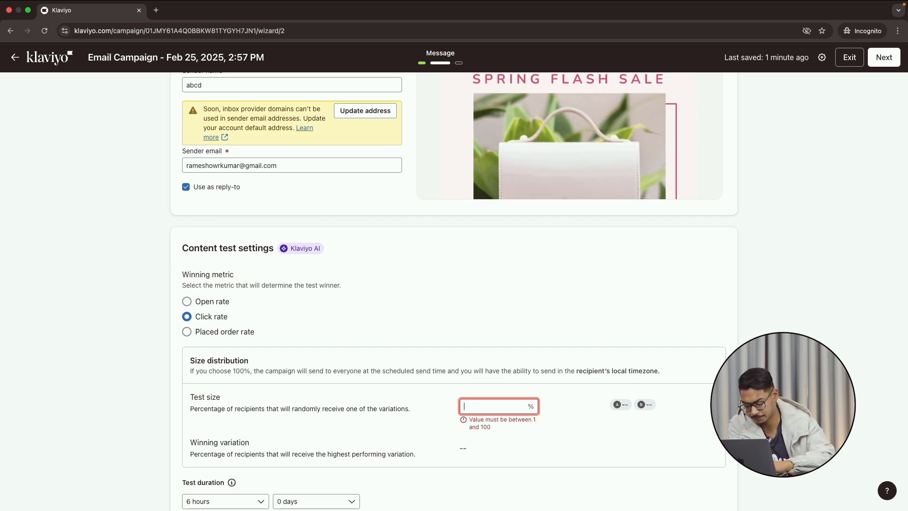
type("7")
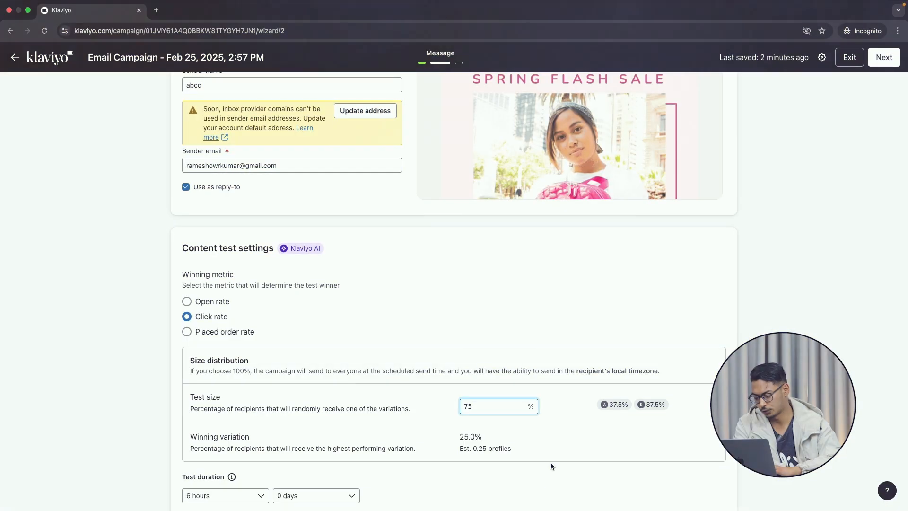
Step: Choose a different number of hours for the A/B test duration
scroll(551, 466, "down", 1)
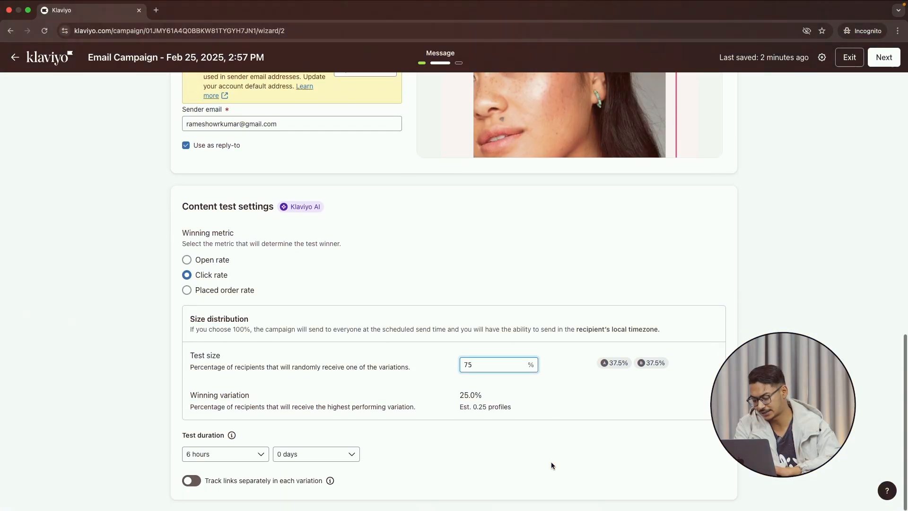
left_click(265, 458)
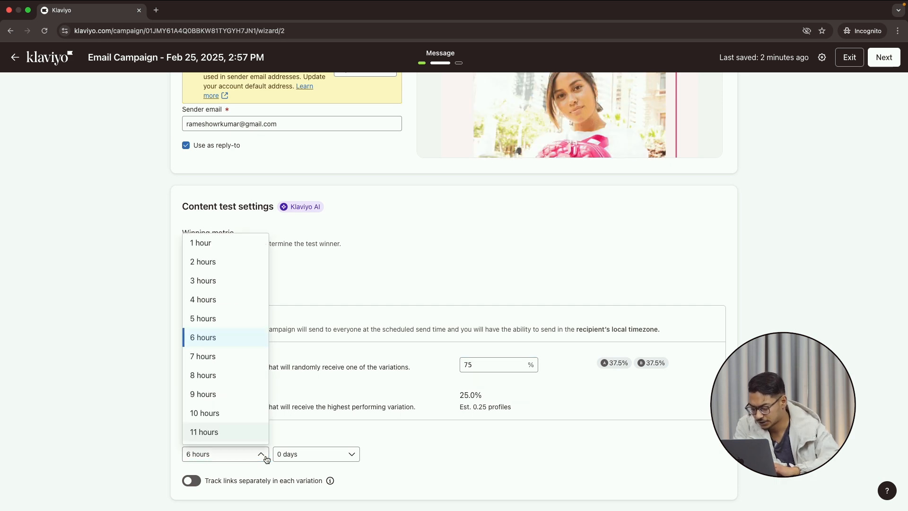
left_click(225, 422)
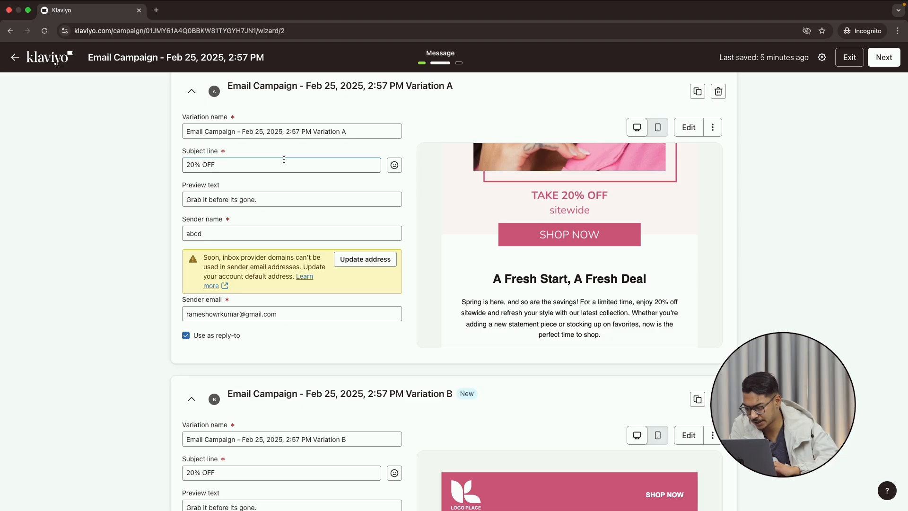
Step: Change Variation B's subject line to "20% Off Your Spring Favorites", compare it with Variation A and continue to the review stage
scroll(262, 302, "down", 5)
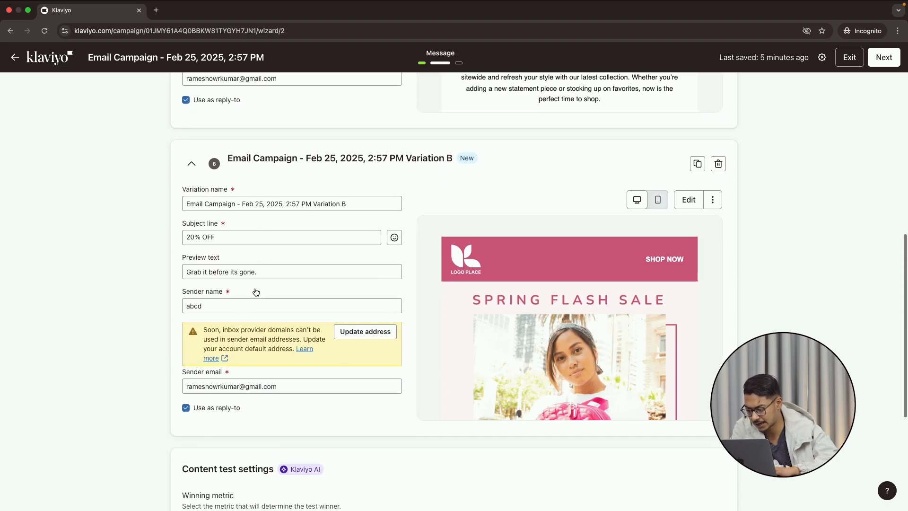
left_click(243, 236)
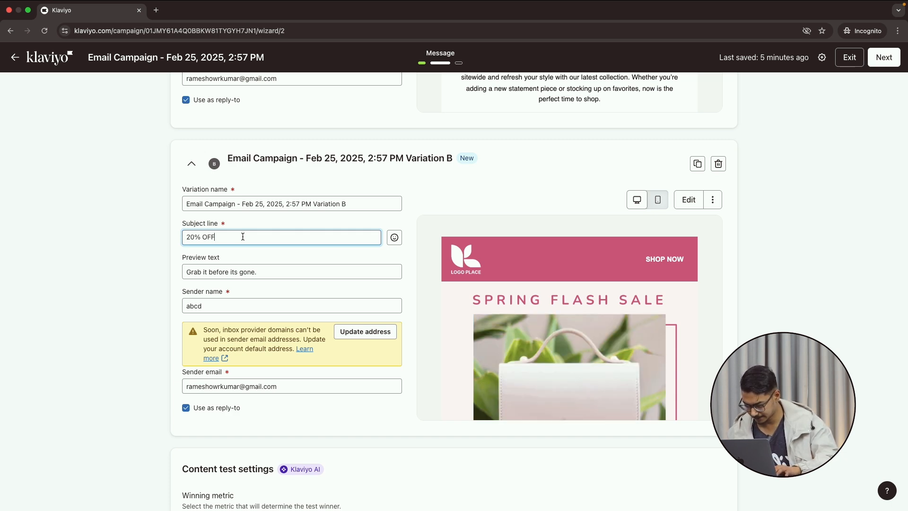
key("super+a")
type("20% Off Your Spring Favorites")
scroll(243, 237, "up", 3)
scroll(278, 331, "down", 2)
scroll(279, 335, "up", 2)
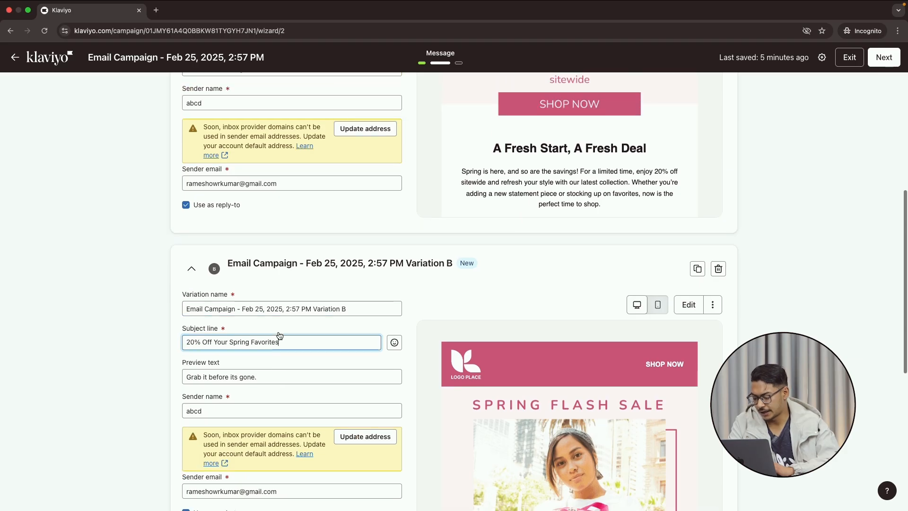
scroll(280, 335, "up", 3)
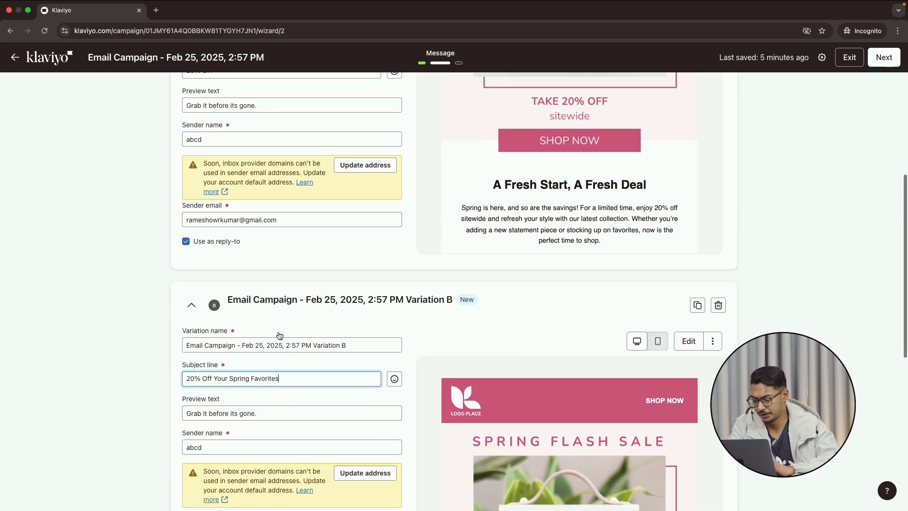
scroll(279, 332, "down", 7)
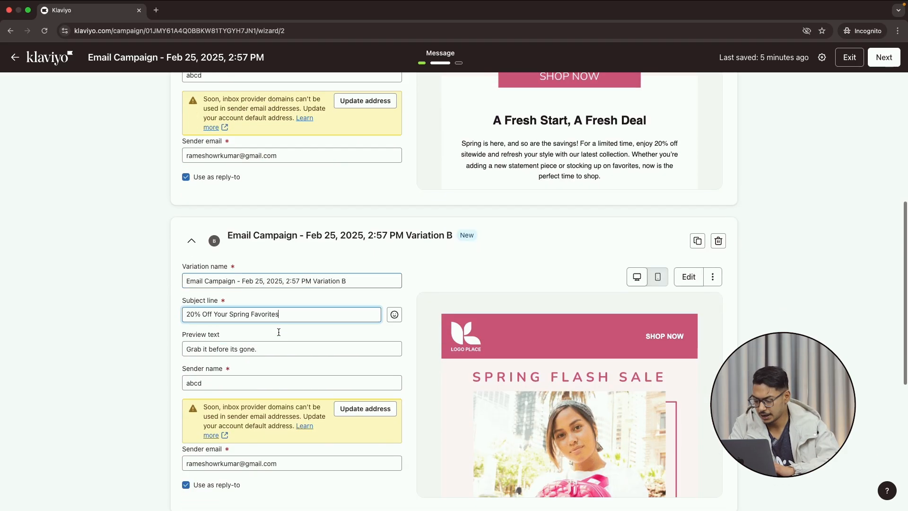
scroll(278, 335, "up", 4)
scroll(278, 335, "up", 7)
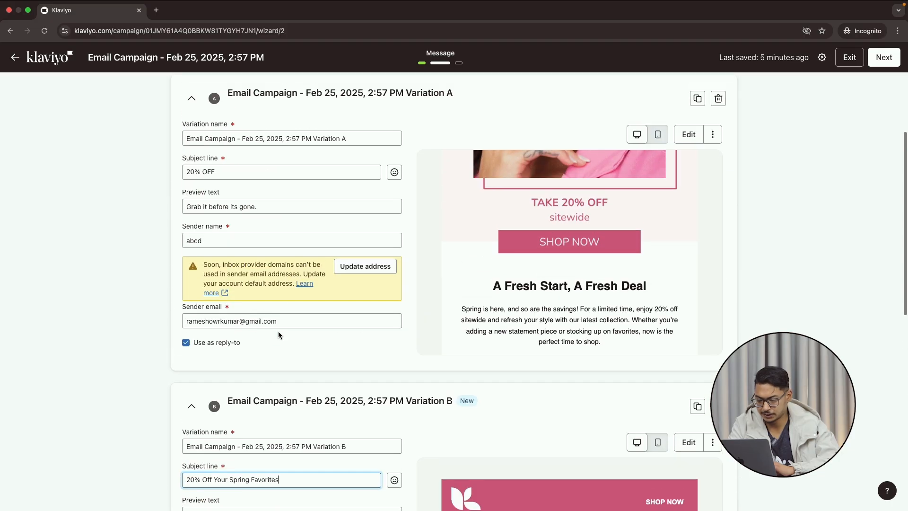
left_click(883, 59)
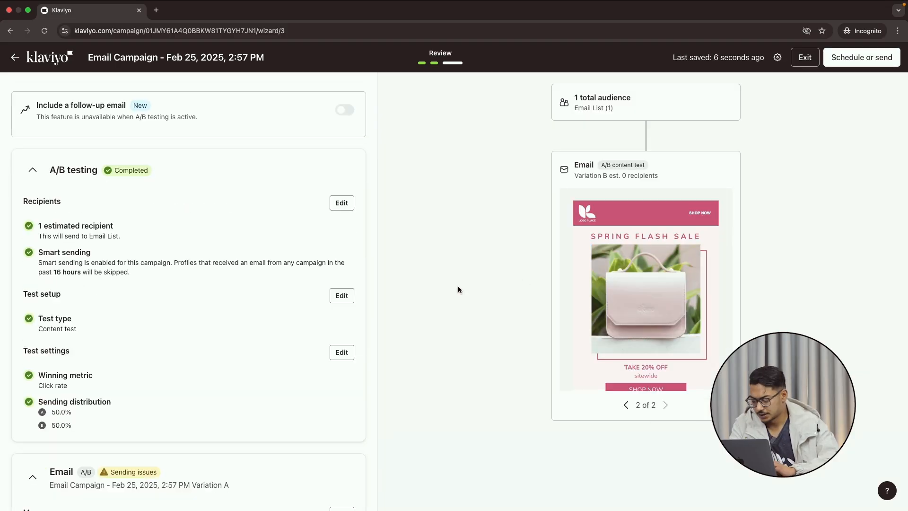
Step: Review the campaign summary, including the A/B test settings, recipients, message details and tracking
scroll(263, 307, "down", 5)
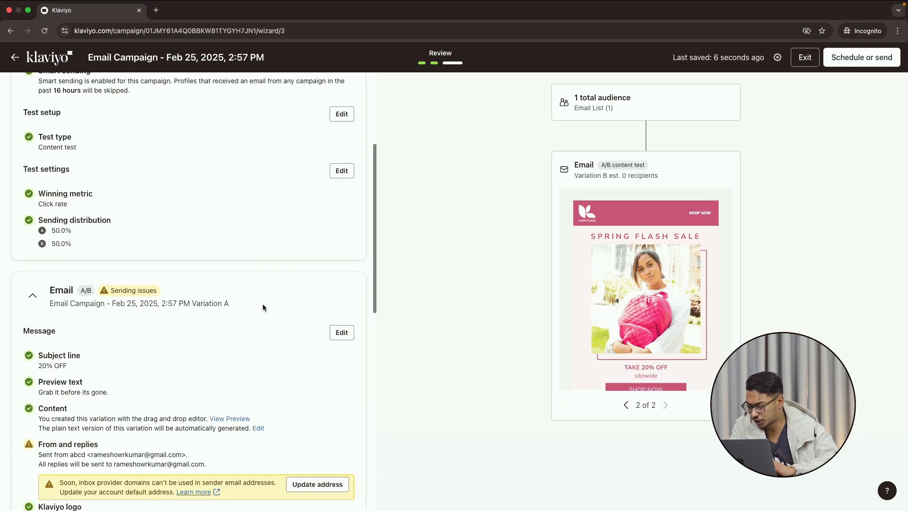
scroll(263, 307, "down", 1)
scroll(263, 307, "up", 3)
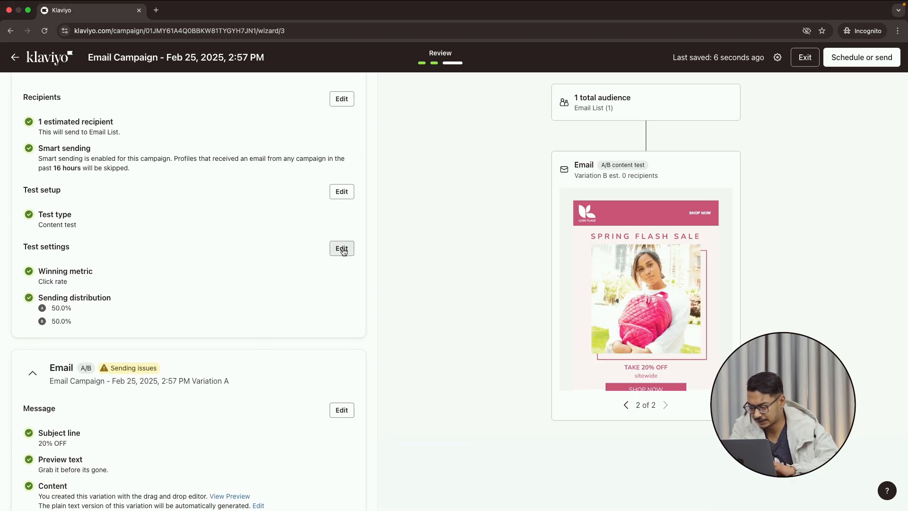
scroll(266, 249, "up", 3)
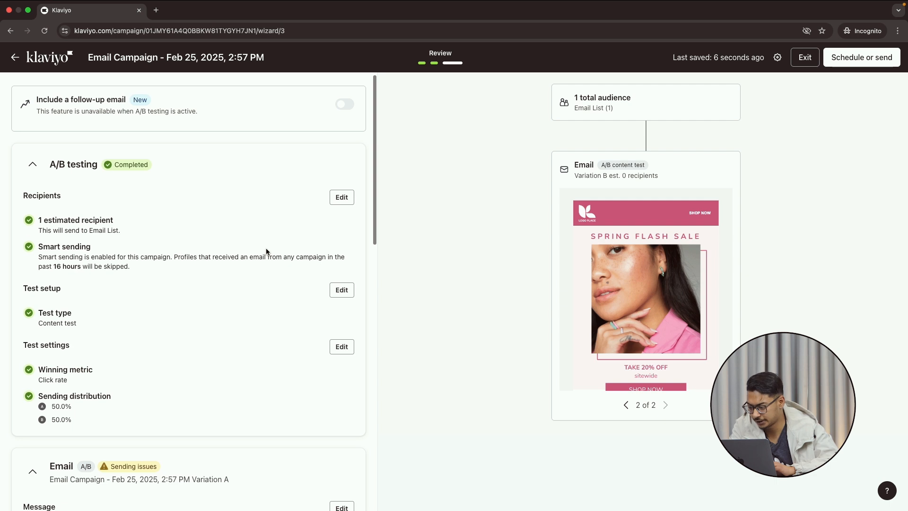
scroll(266, 252, "down", 6)
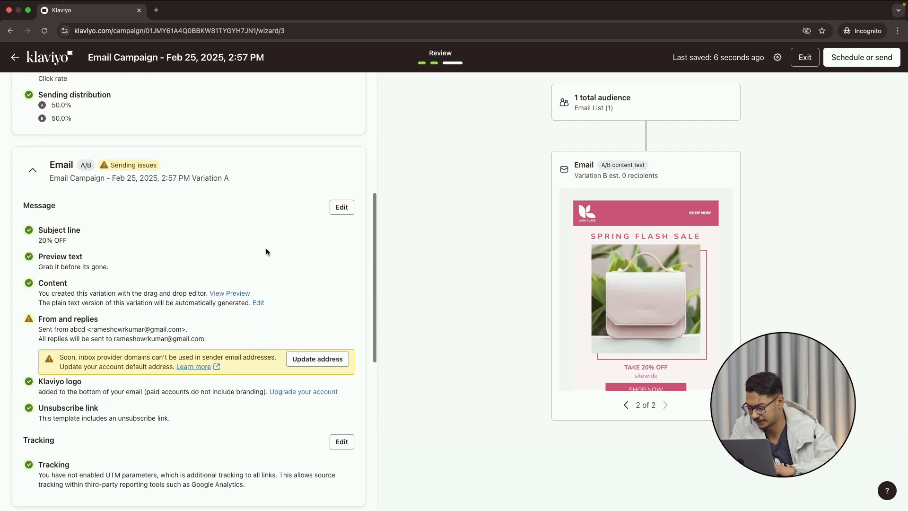
scroll(266, 252, "up", 6)
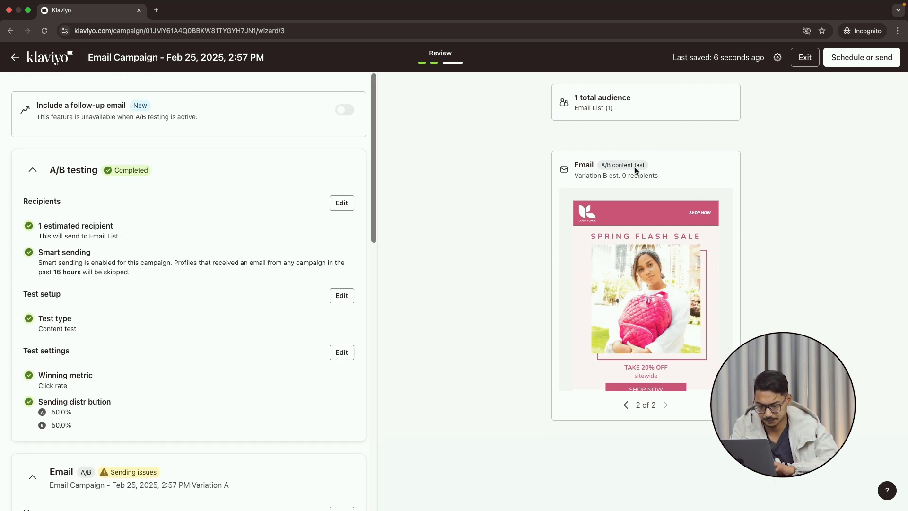
left_click(866, 65)
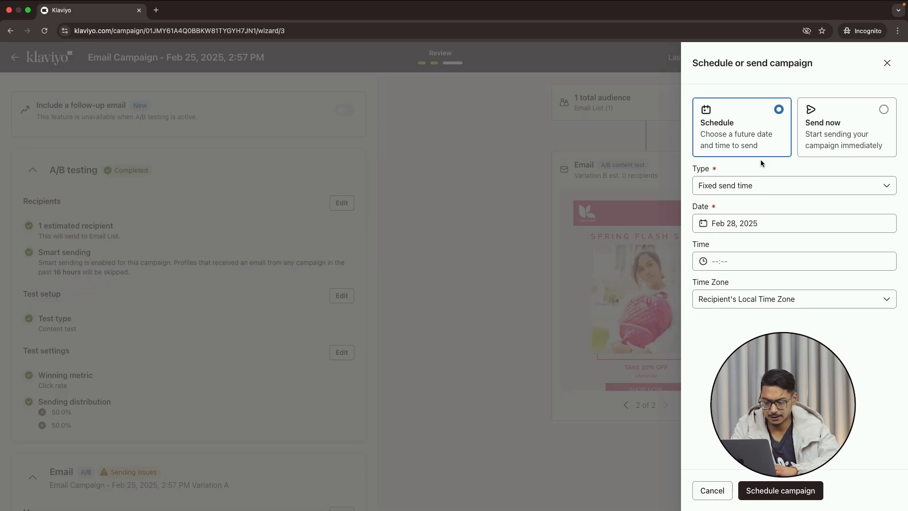
left_click(458, 257)
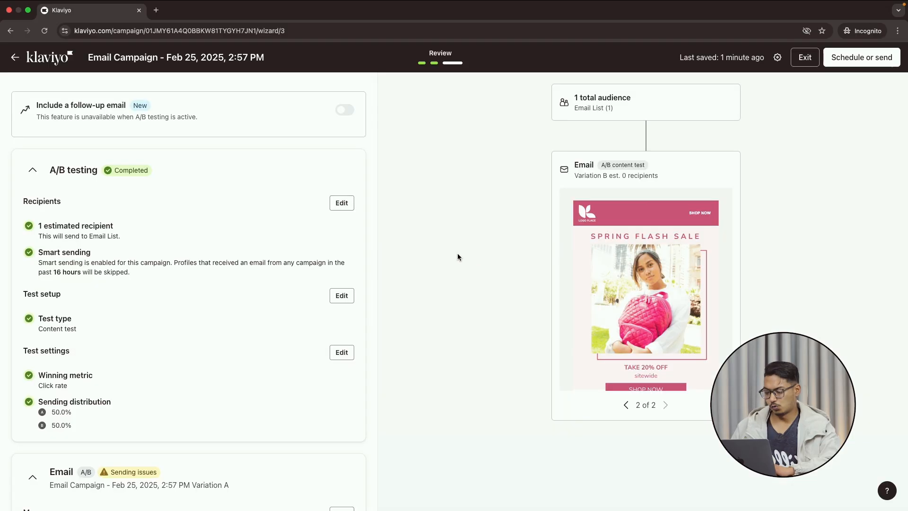
scroll(458, 257, "down", 1)
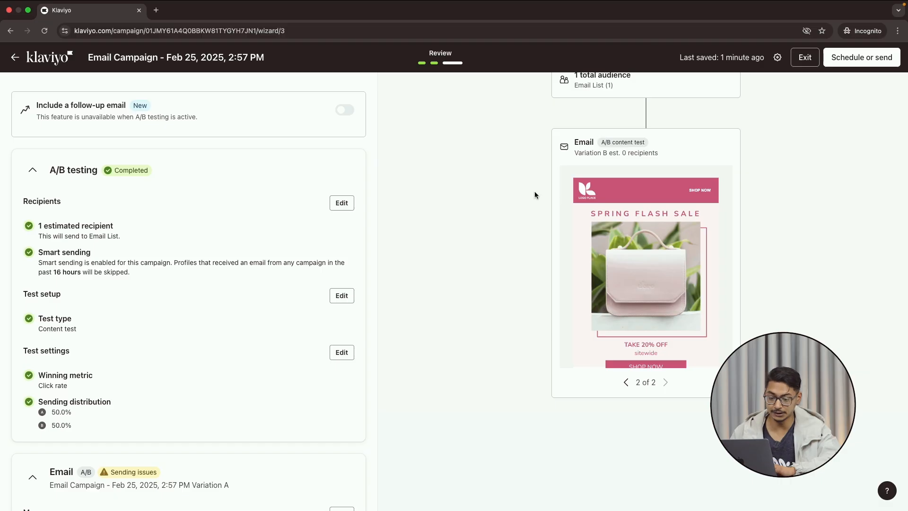
Step: Send the A/B test campaign immediately instead of scheduling it
left_click(856, 59)
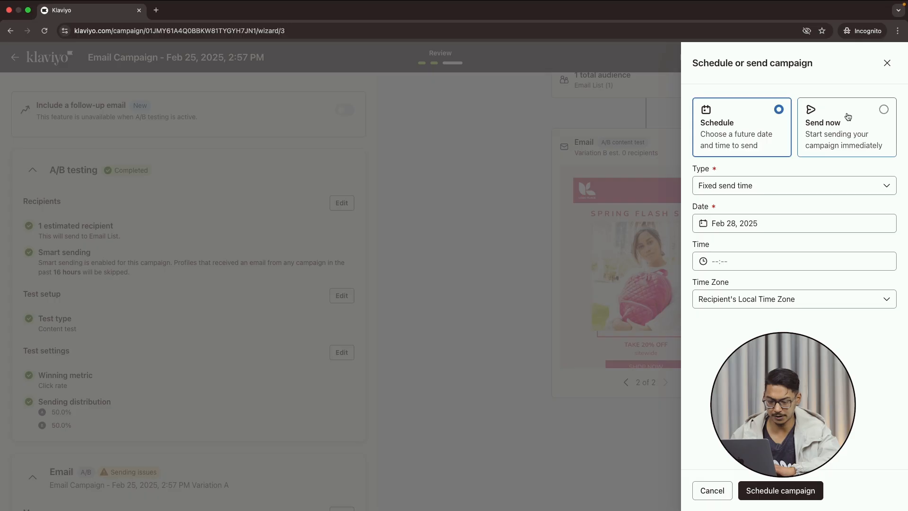
left_click(873, 111)
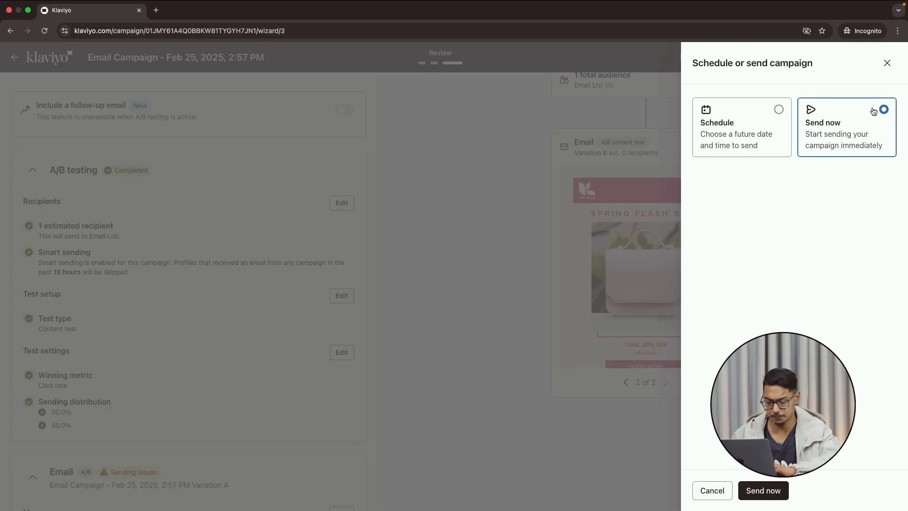
left_click(763, 491)
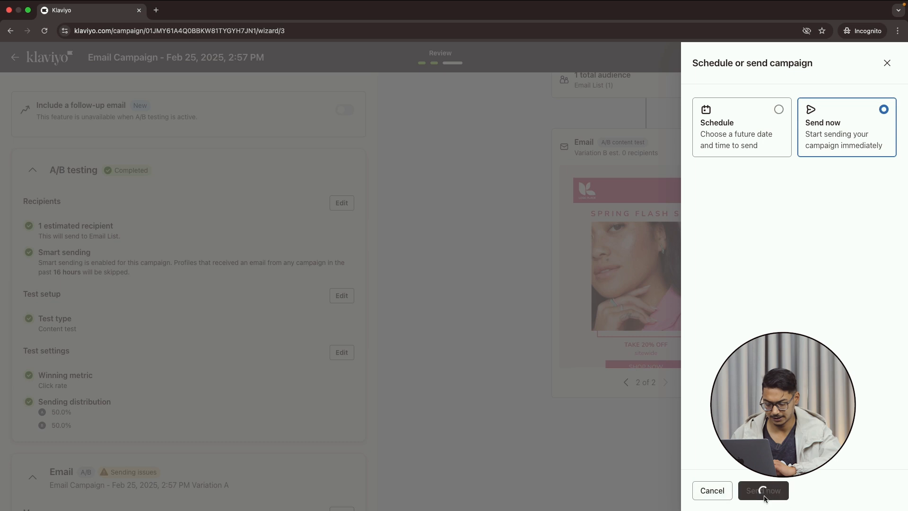